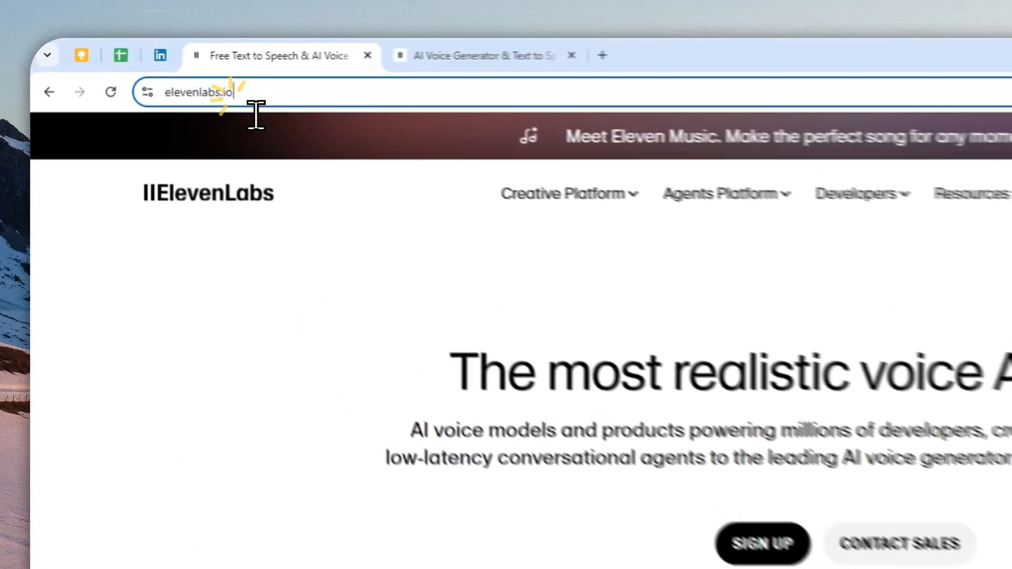
# - Enter the ElevenLabs app from elevenlabs.io and start a Video to music project in Studio
pyautogui.click(170, 70)
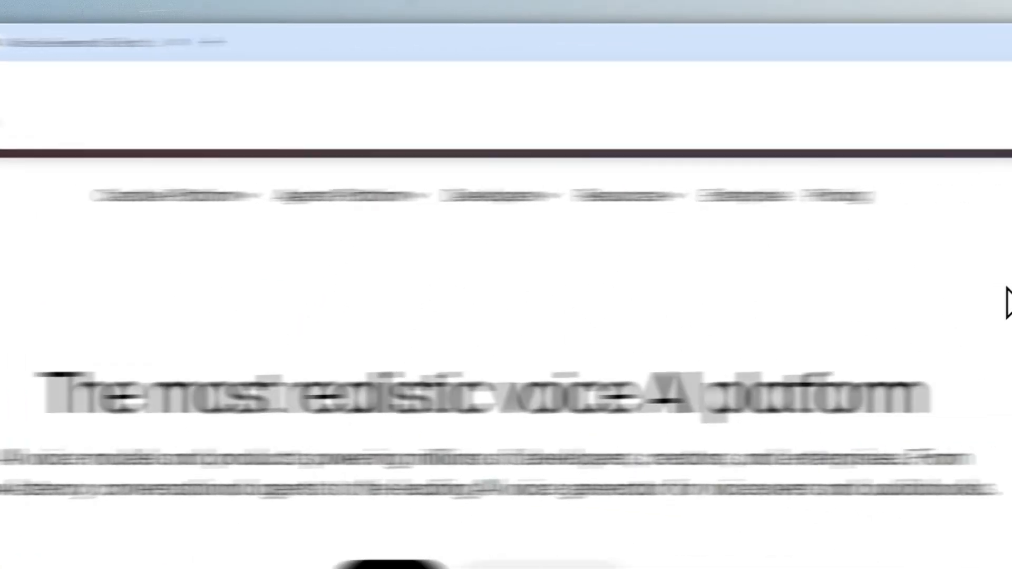
pyautogui.click(776, 217)
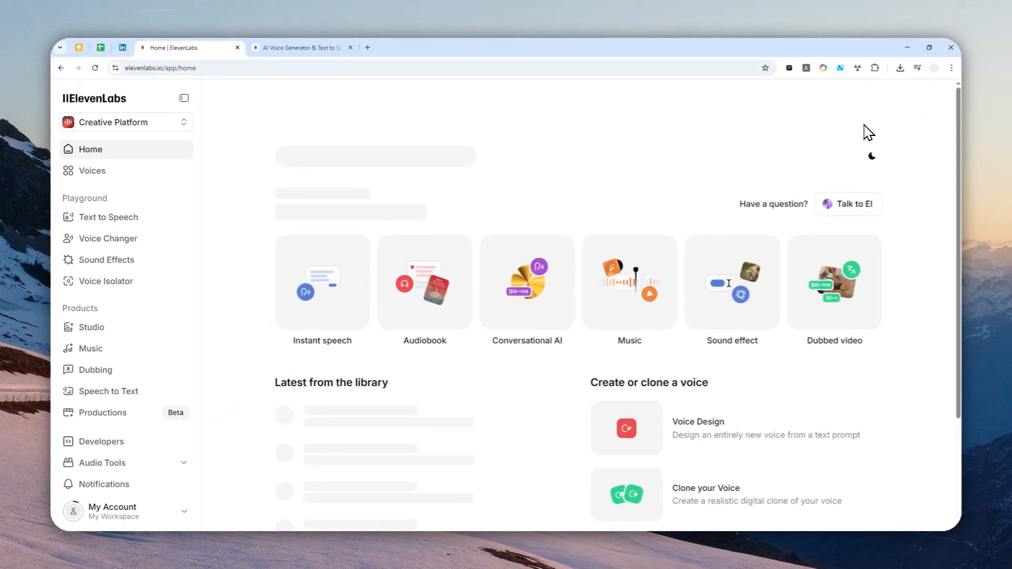
pyautogui.click(113, 325)
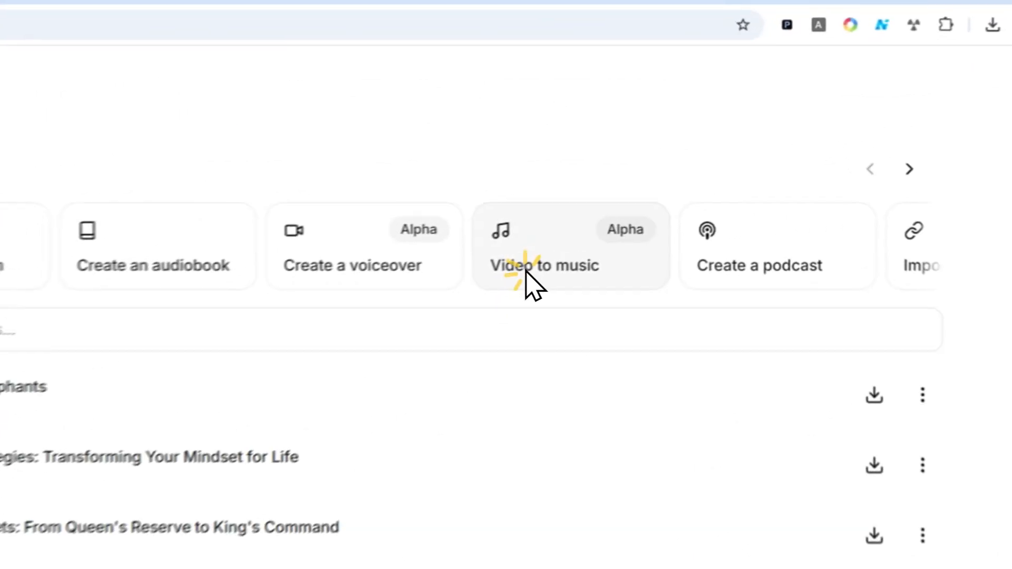
pyautogui.click(649, 202)
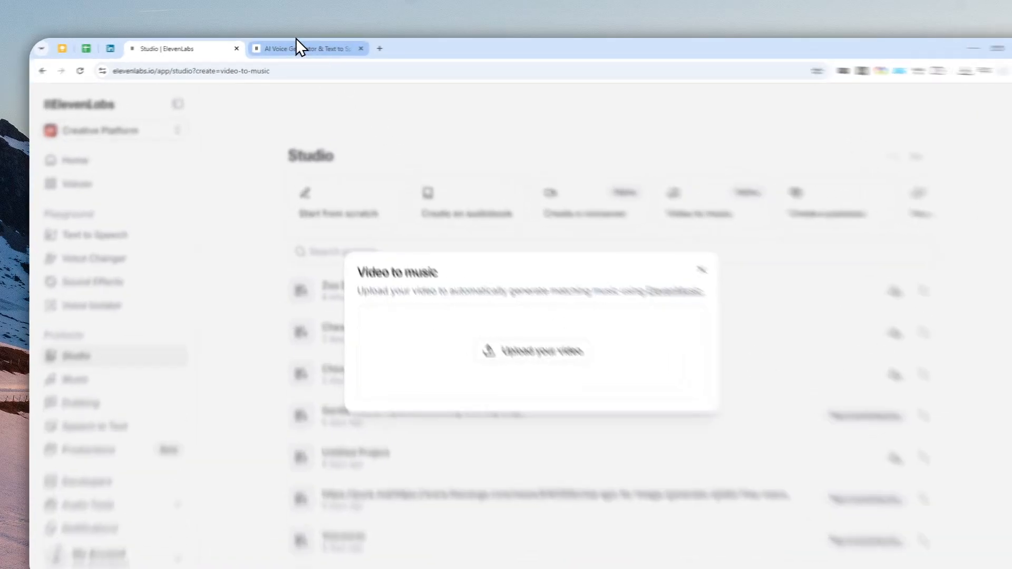
pyautogui.click(301, 47)
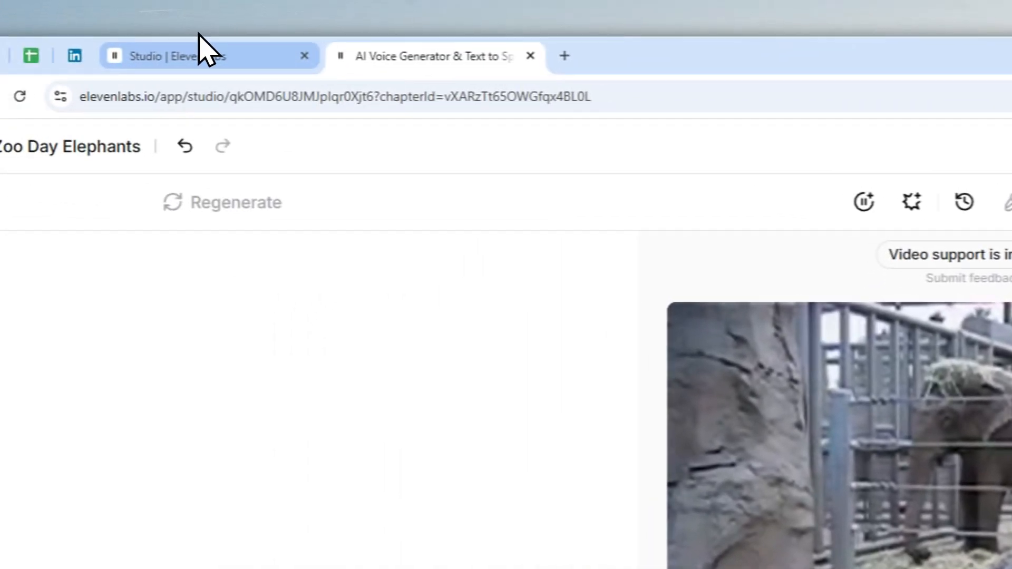
pyautogui.click(203, 46)
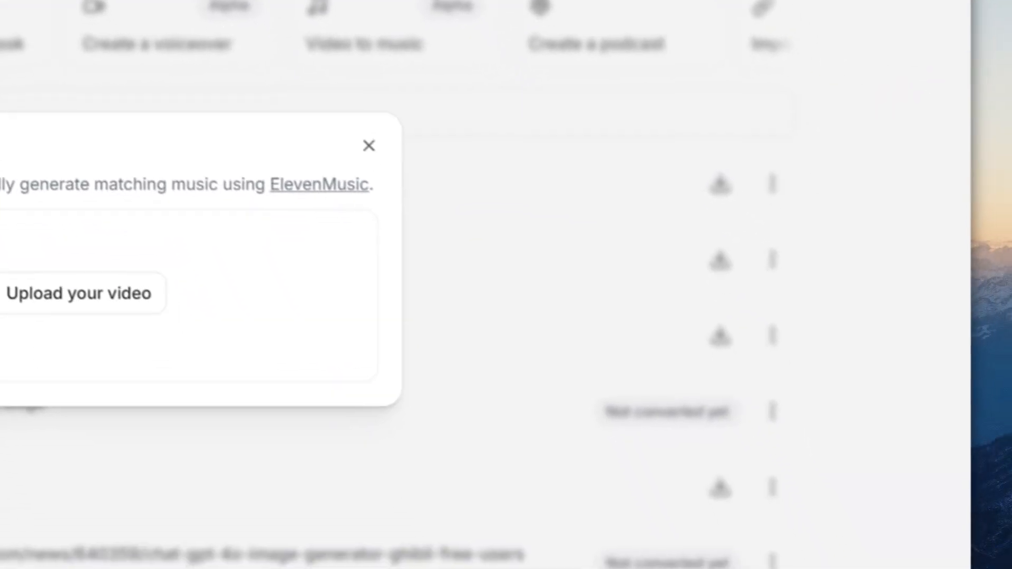
# - Upload the zoo elephants video as the source for the generated music
pyautogui.moveTo(1002, 422); pyautogui.dragTo(175, 448)
pyautogui.moveTo(468, 271); pyautogui.dragTo(472, 281)
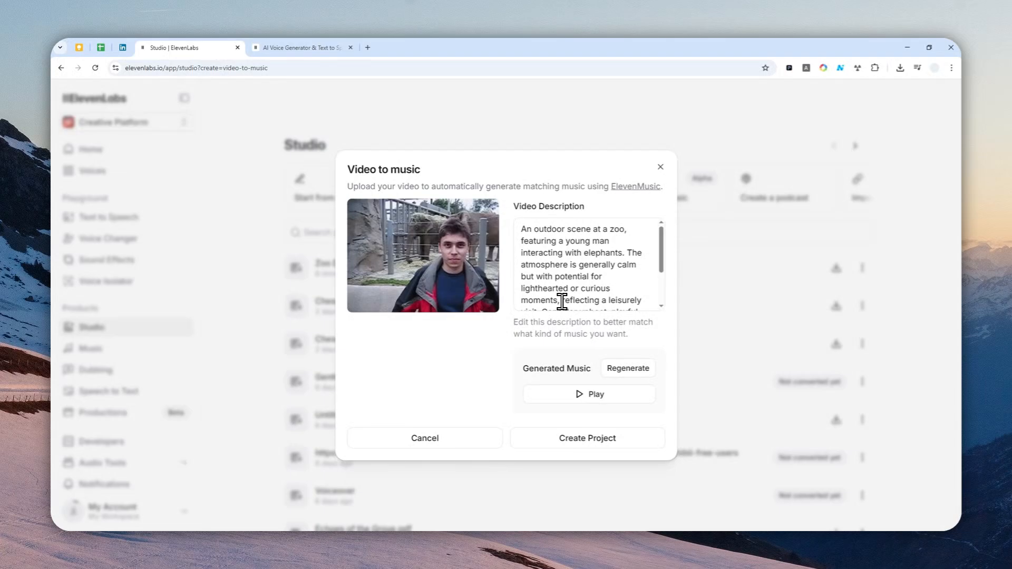
# - Read through the generated video description and listen to a preview of the generated music
pyautogui.scroll(-2, 563, 298)
pyautogui.click(563, 253)
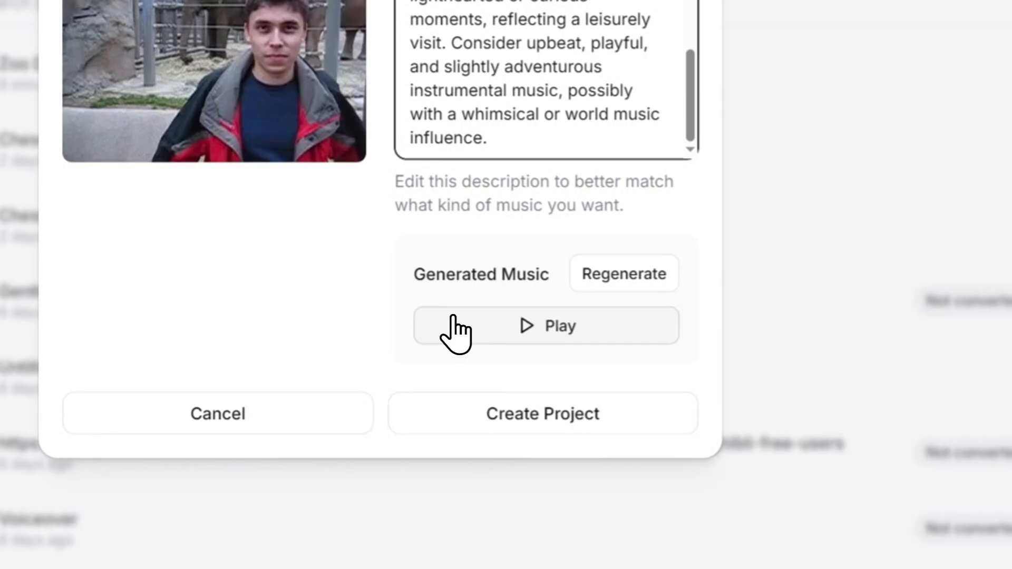
pyautogui.click(455, 314)
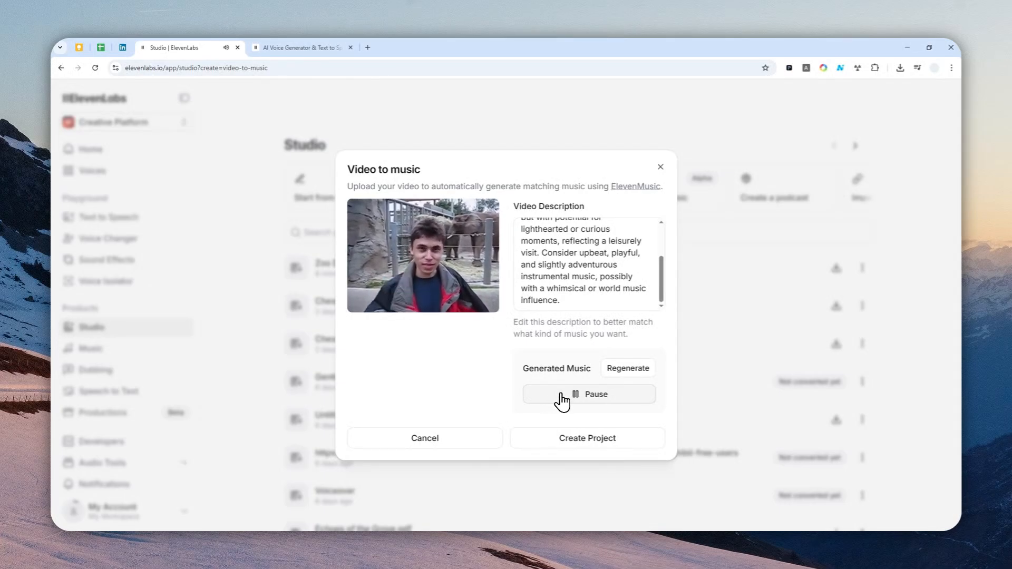
pyautogui.click(567, 401)
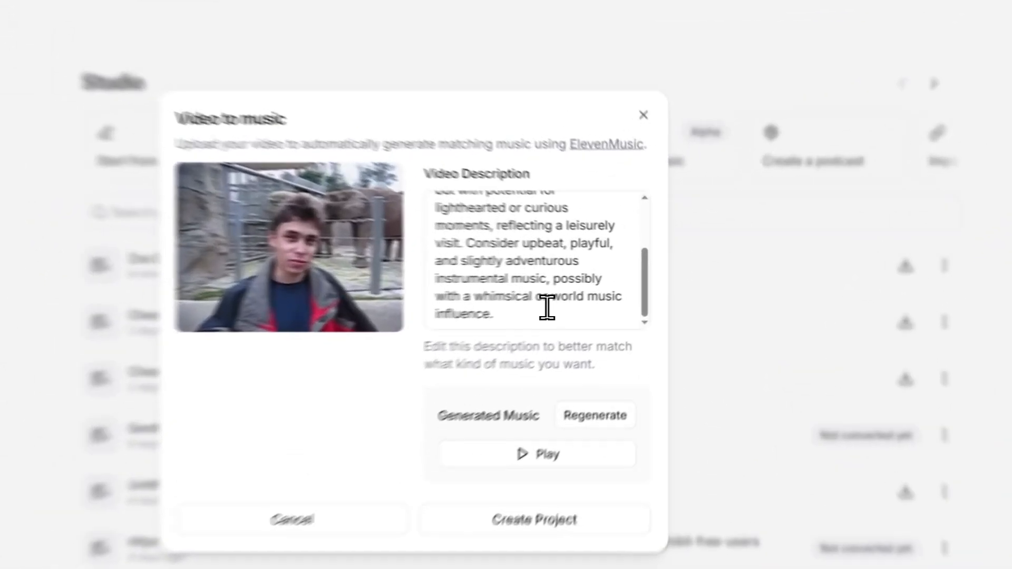
# - Review the video description again and regenerate the music for the video
pyautogui.click(581, 295)
pyautogui.moveTo(587, 219); pyautogui.dragTo(573, 216)
pyautogui.scroll(-1, 581, 271)
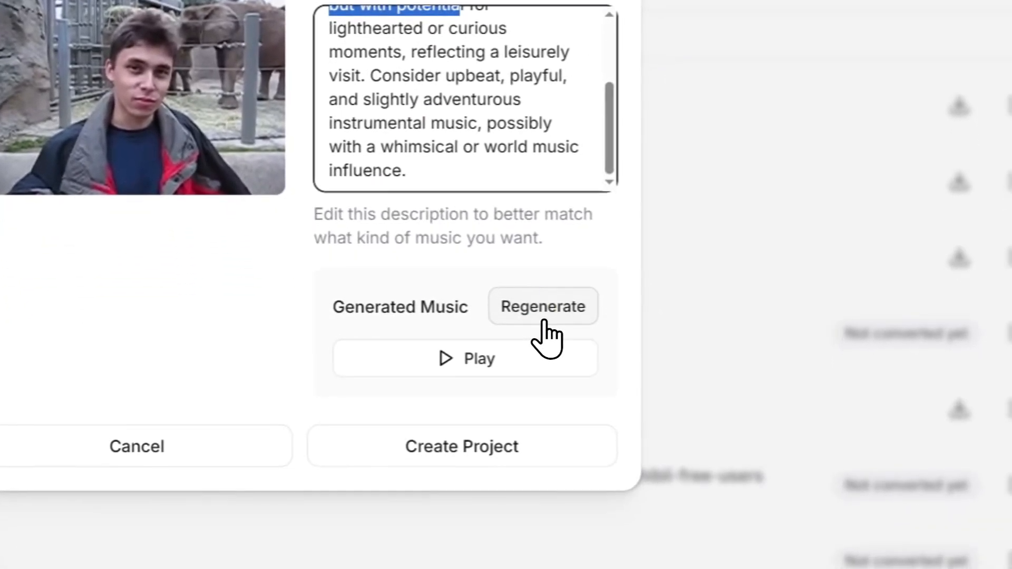
pyautogui.click(545, 321)
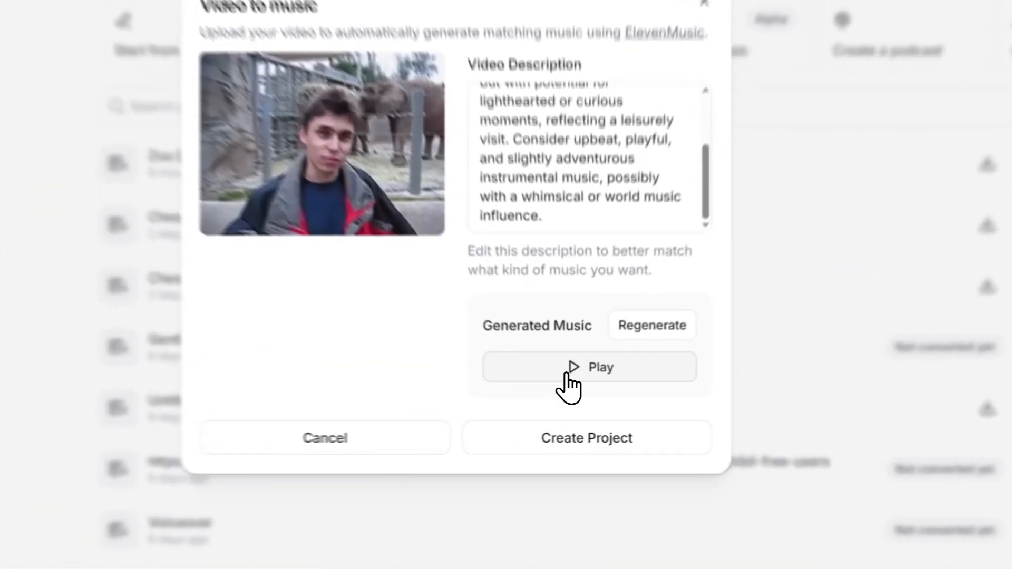
# - Listen to the regenerated music and create the project with it
pyautogui.click(580, 396)
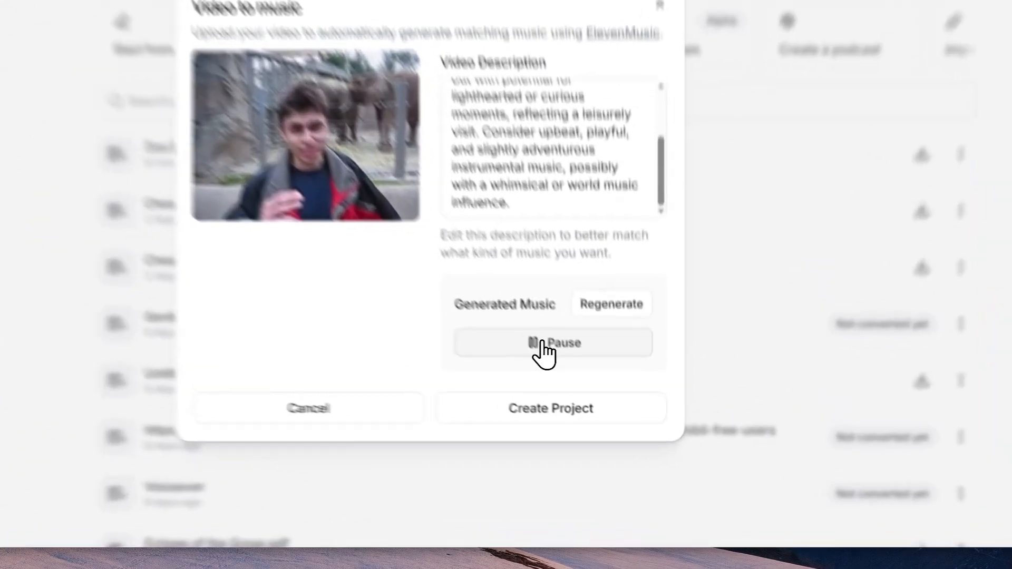
pyautogui.click(542, 343)
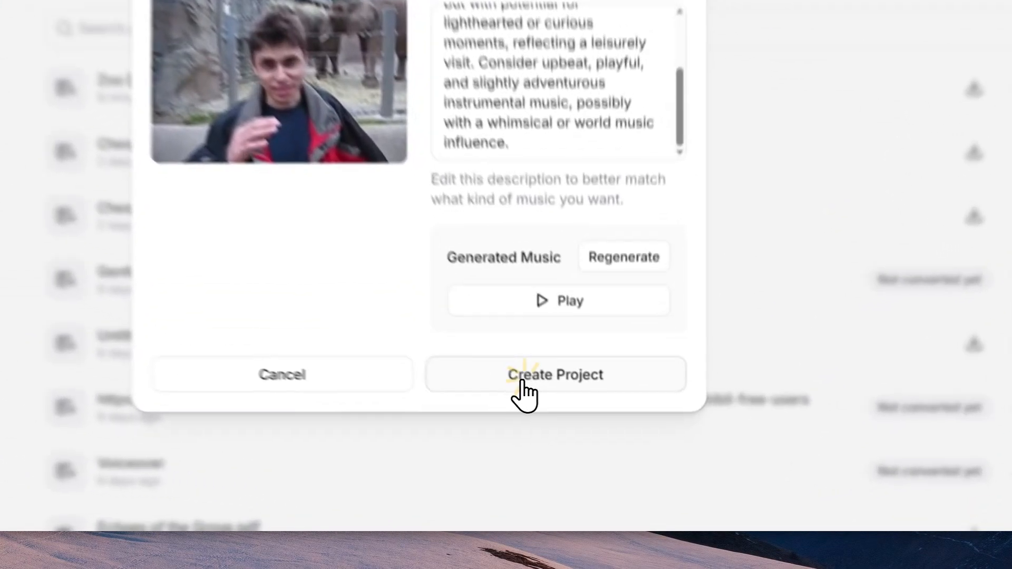
pyautogui.click(570, 440)
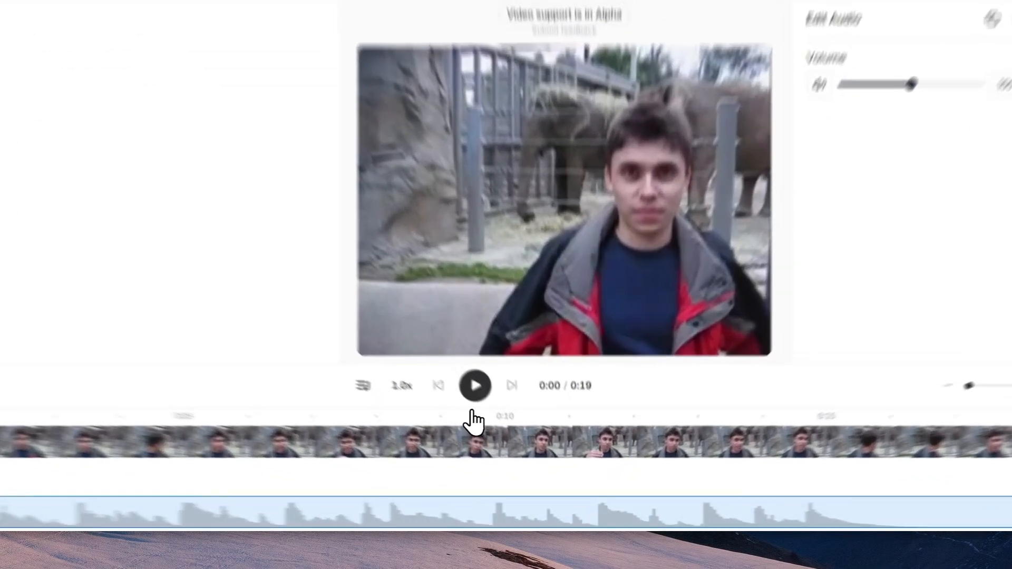
# - Preview the project with its new music and unmute the video clip's original sound
pyautogui.click(507, 423)
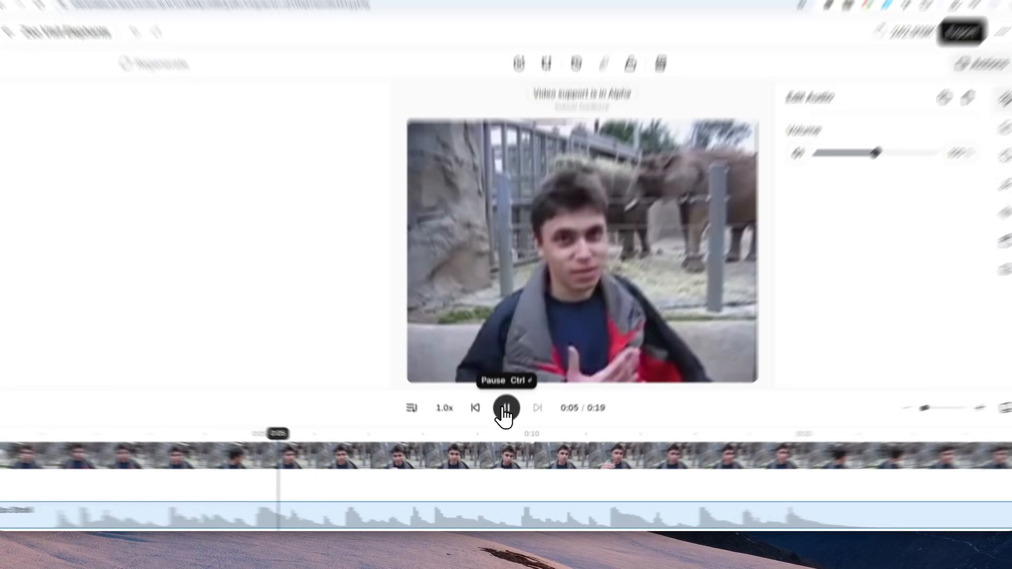
pyautogui.click(506, 423)
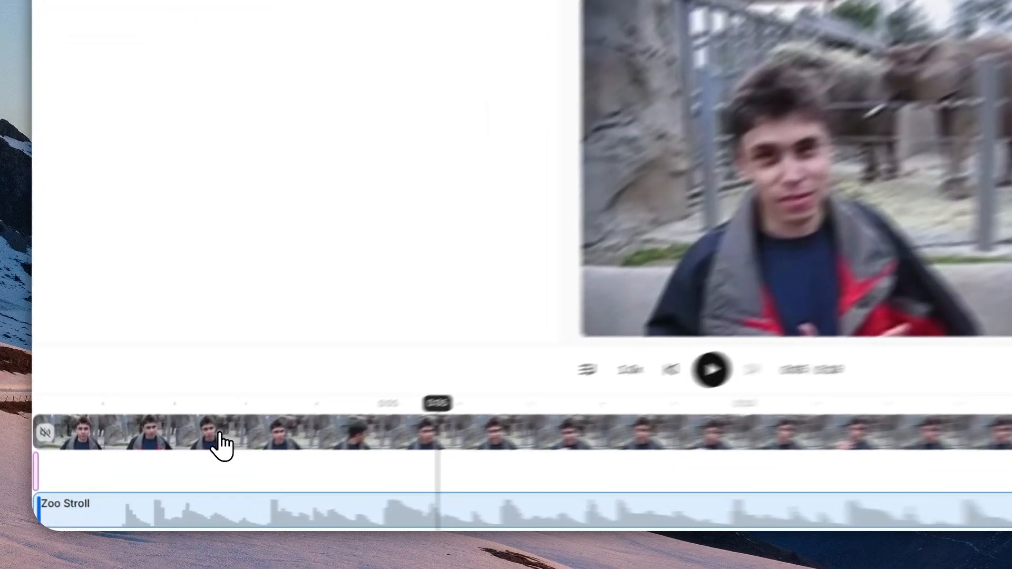
pyautogui.click(176, 467)
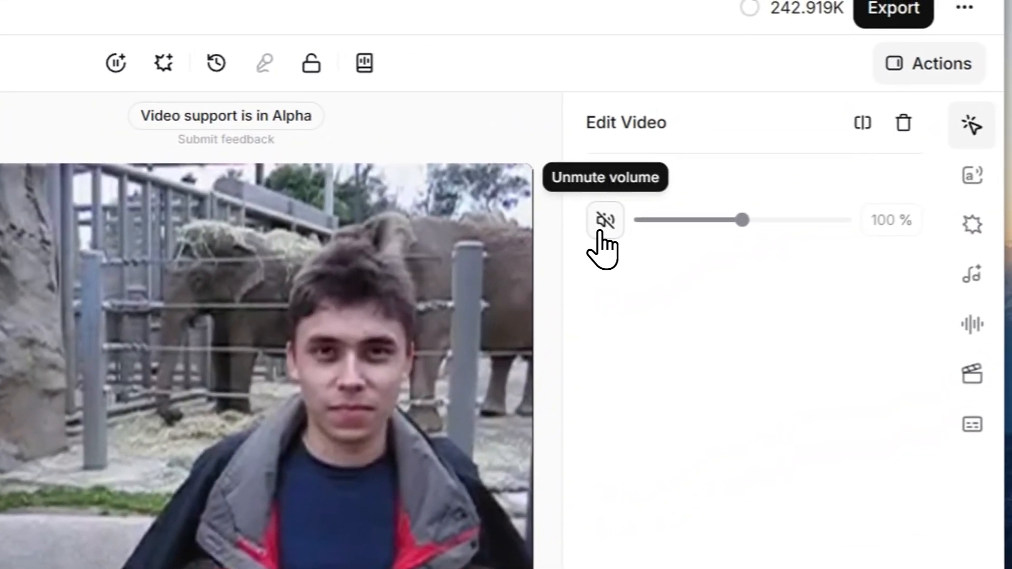
pyautogui.click(792, 62)
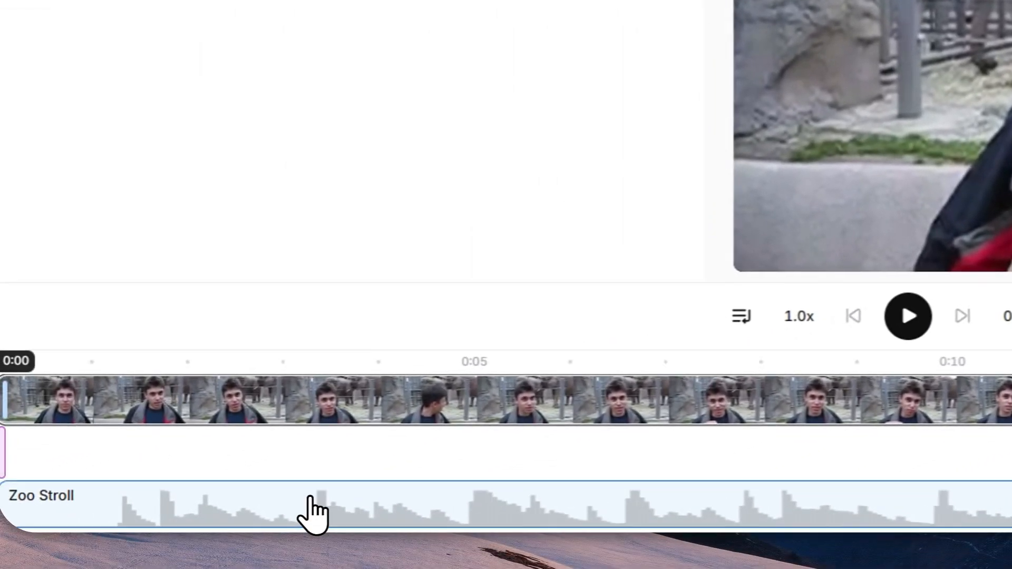
# - Play the video together with the Zoo Stroll music track and try to extend the track's end
pyautogui.click(267, 501)
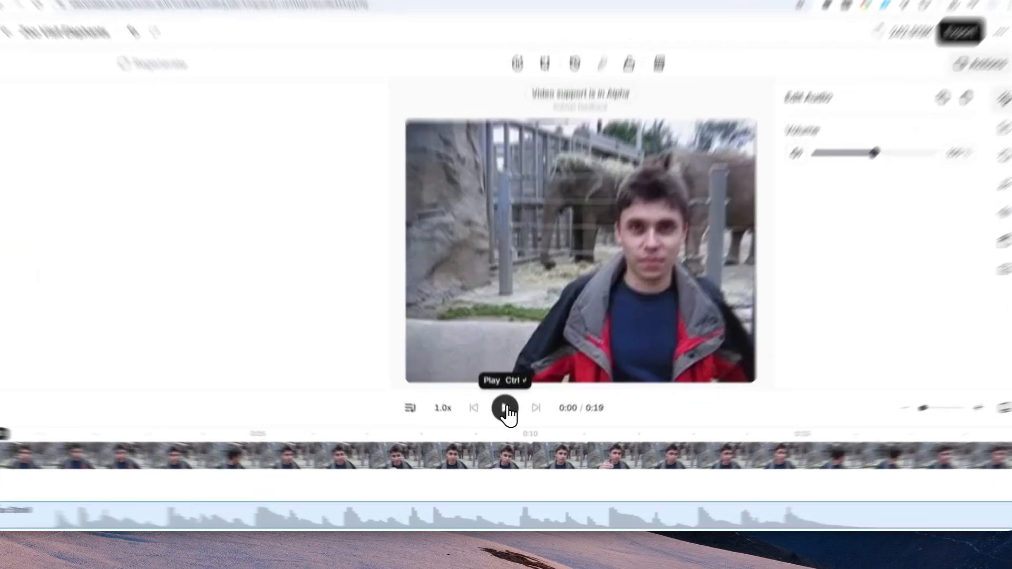
pyautogui.click(506, 424)
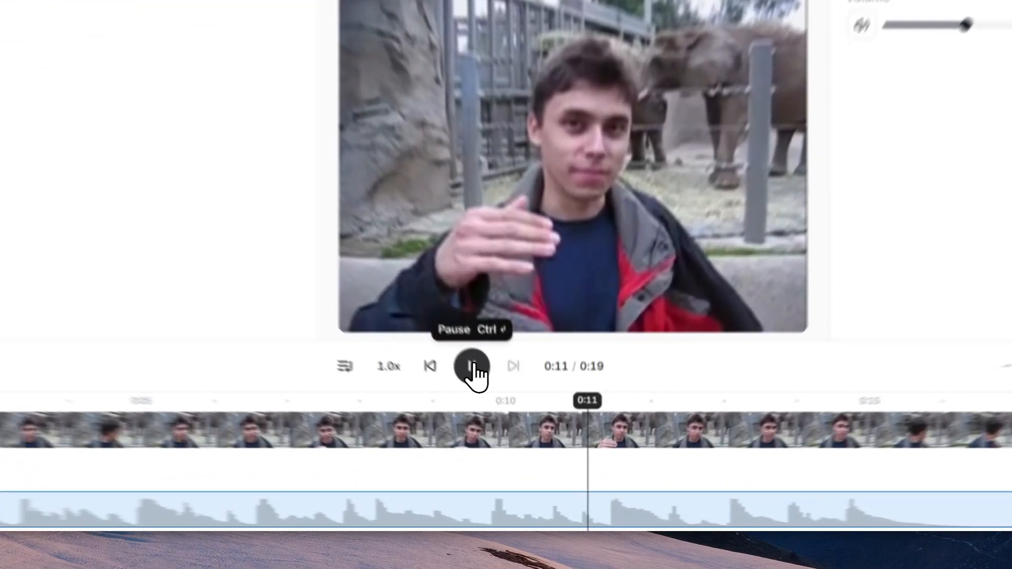
pyautogui.click(472, 367)
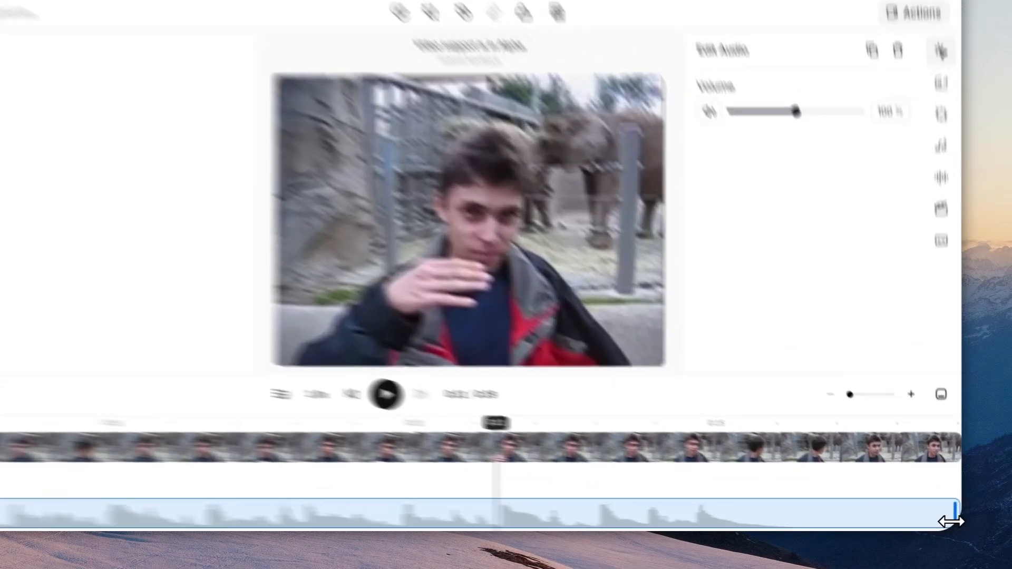
pyautogui.moveTo(955, 521)
pyautogui.mouseDown()
pyautogui.moveTo(933, 521)
pyautogui.moveTo(969, 522)
pyautogui.mouseUp()
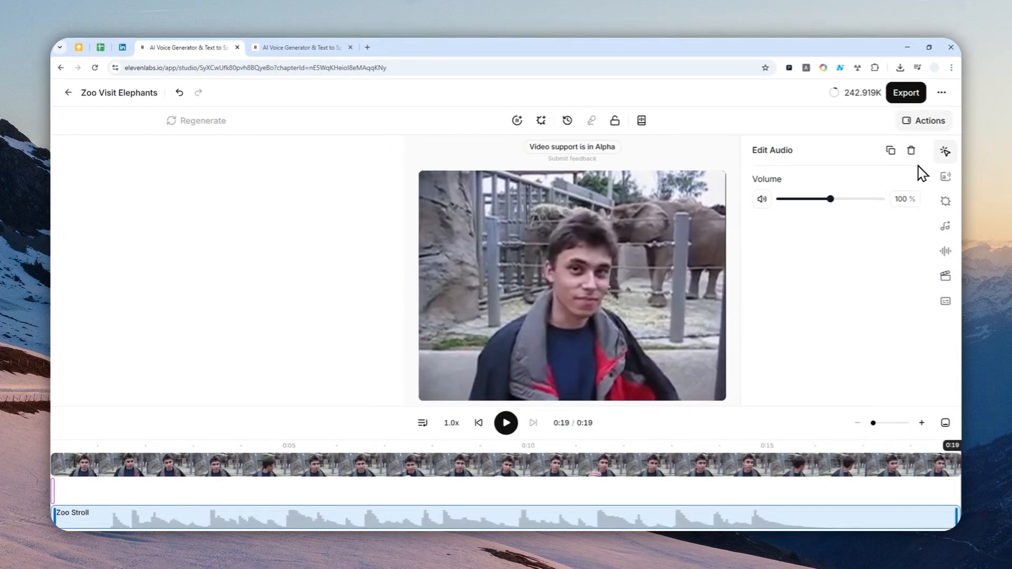
# - Look at the audio upload and Sound Effects options and return to the music clip's settings
pyautogui.click(946, 252)
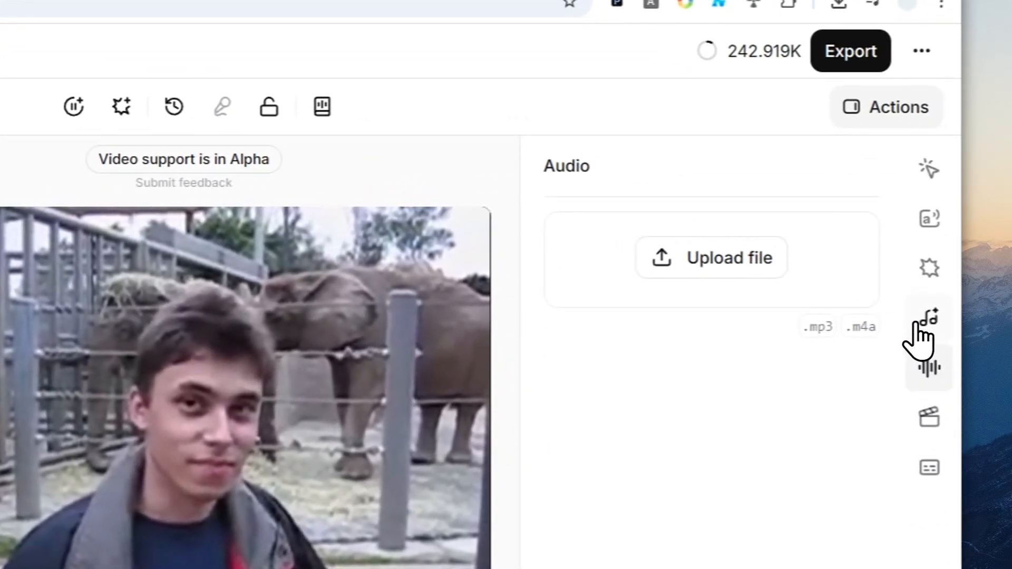
pyautogui.click(928, 269)
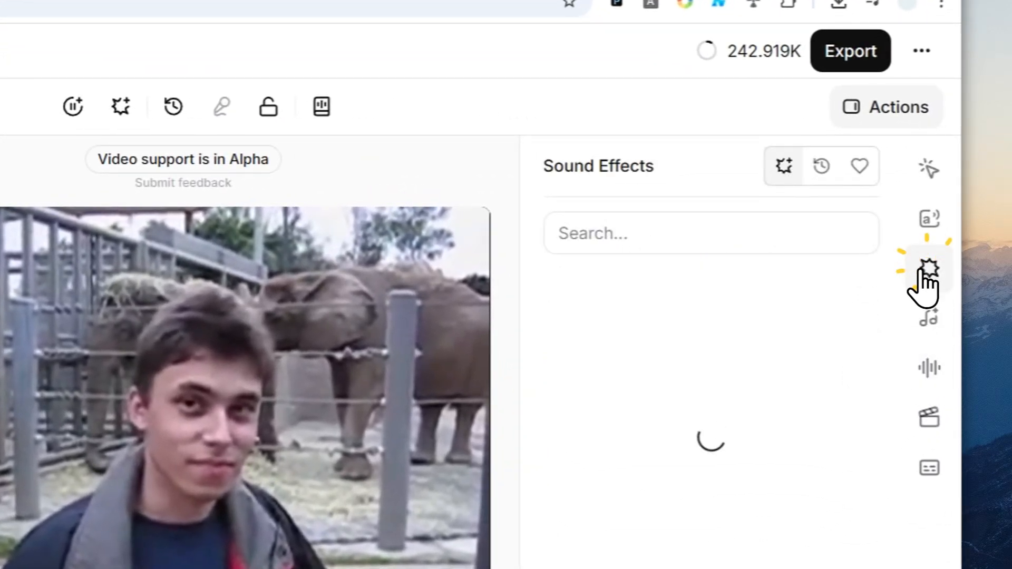
pyautogui.click(928, 168)
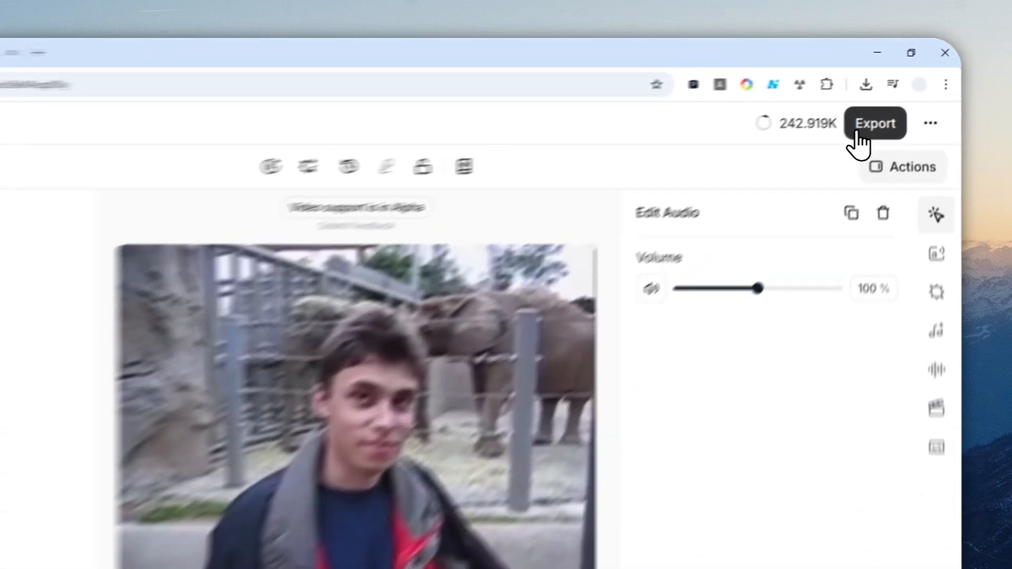
# - Export the project with media type Audio in MP3 format and download the exported file
pyautogui.click(905, 94)
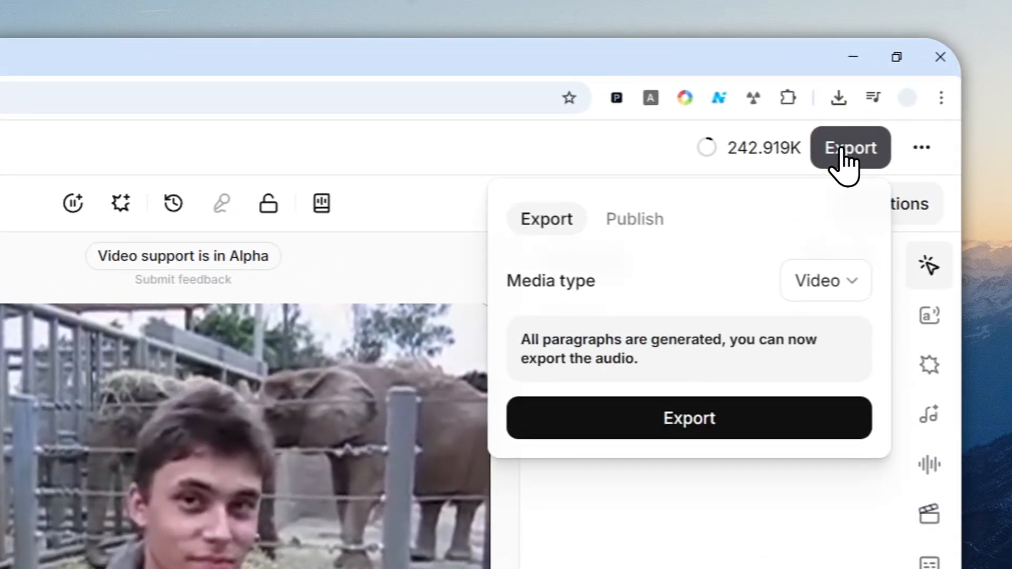
pyautogui.click(825, 280)
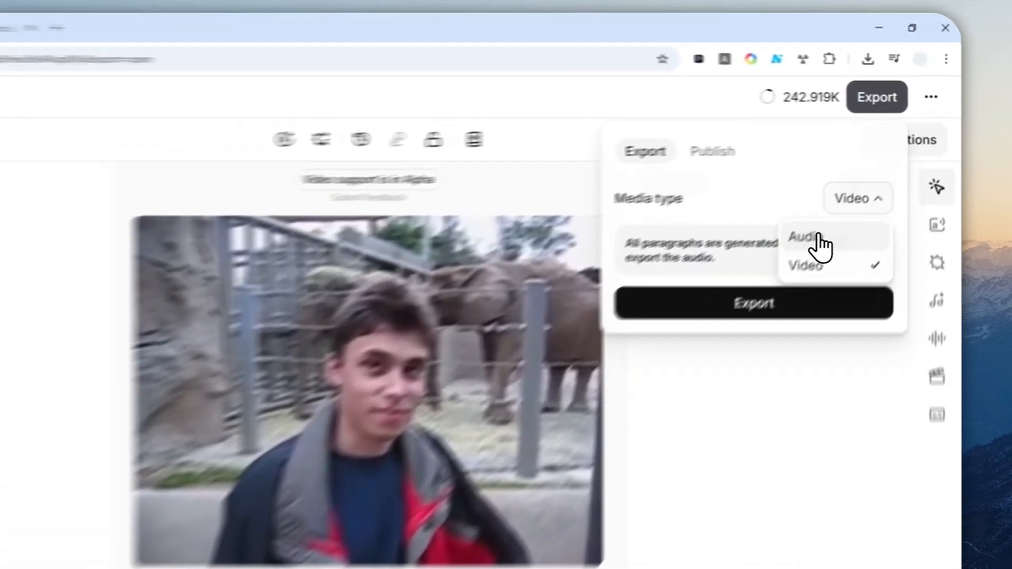
pyautogui.click(865, 185)
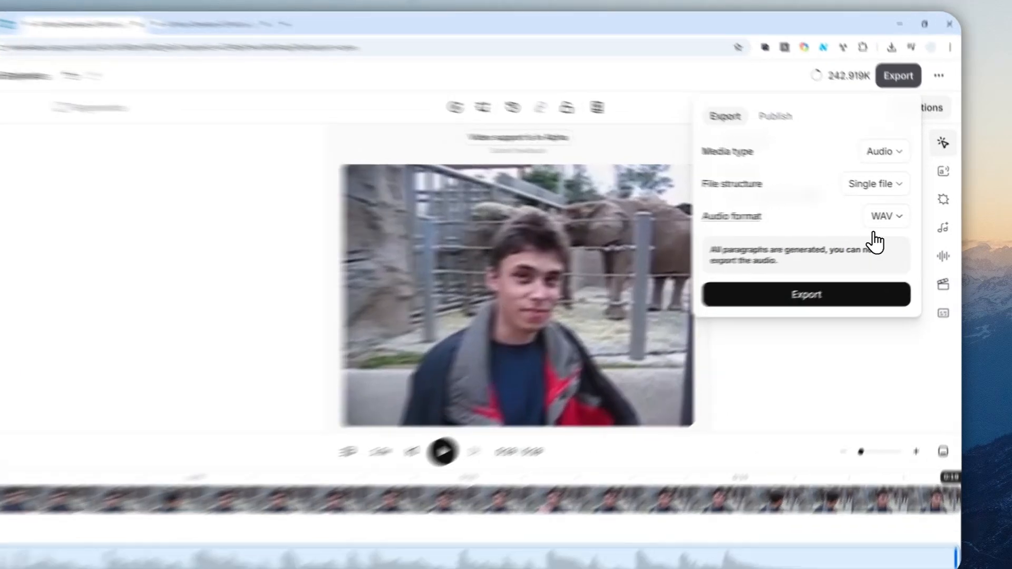
pyautogui.click(895, 216)
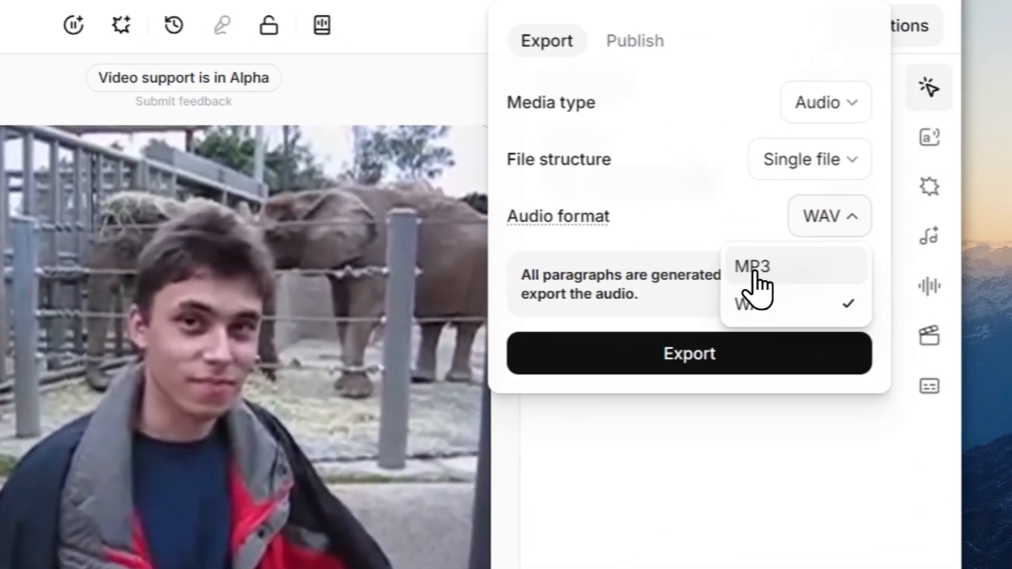
pyautogui.click(753, 268)
pyautogui.click(682, 350)
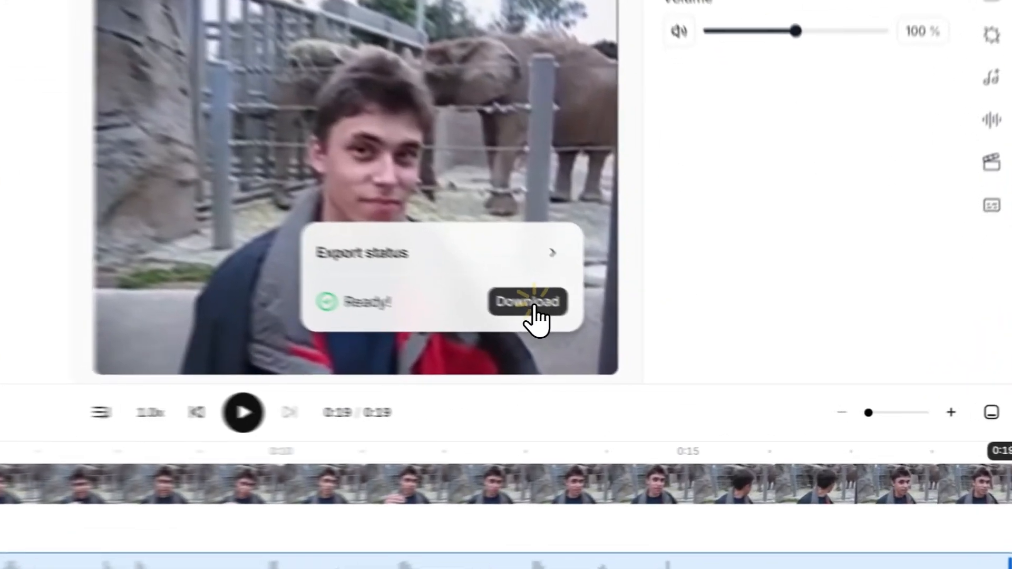
pyautogui.click(672, 358)
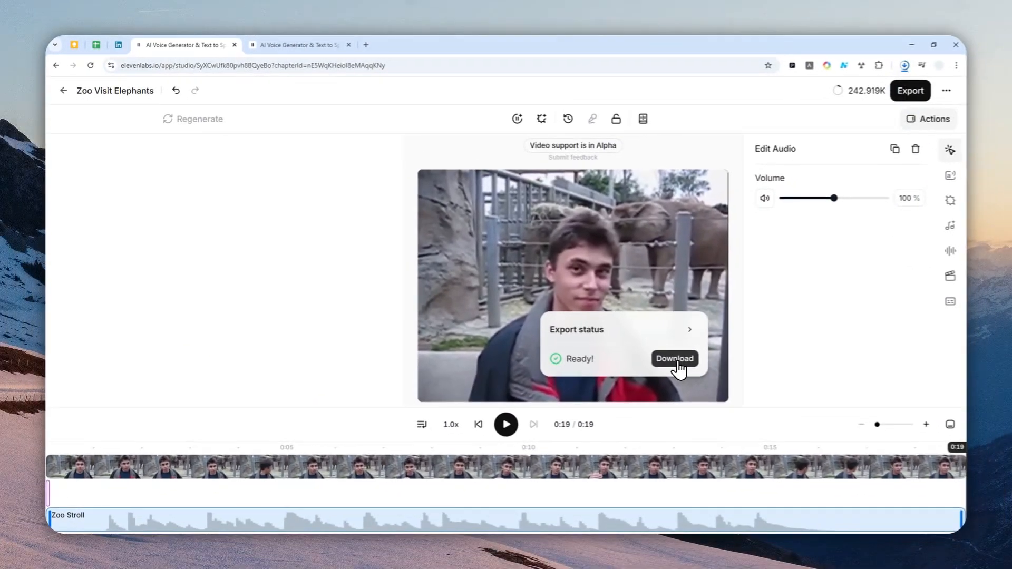